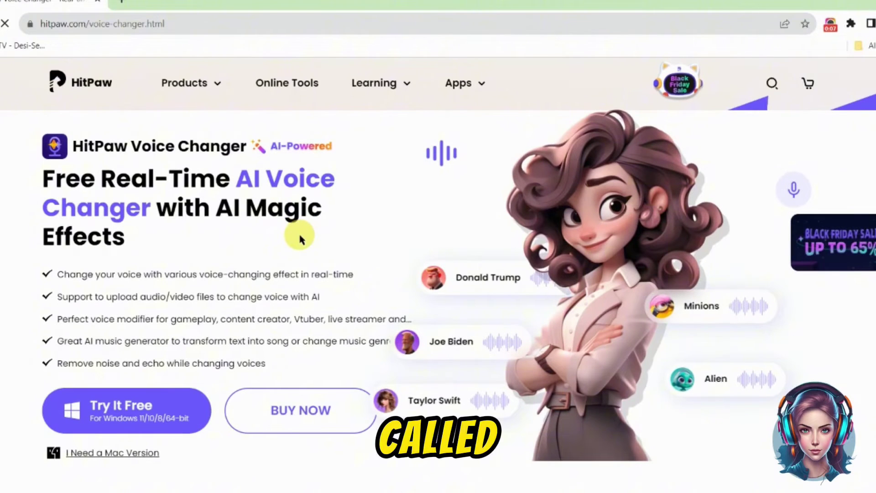
Step: Download the free Windows installer of HitPaw Voice Changer and install the program
click(104, 414)
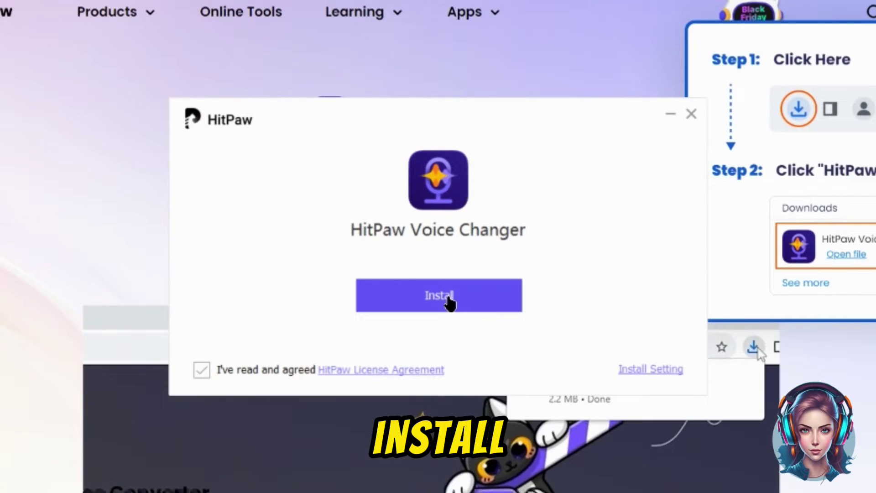
click(449, 302)
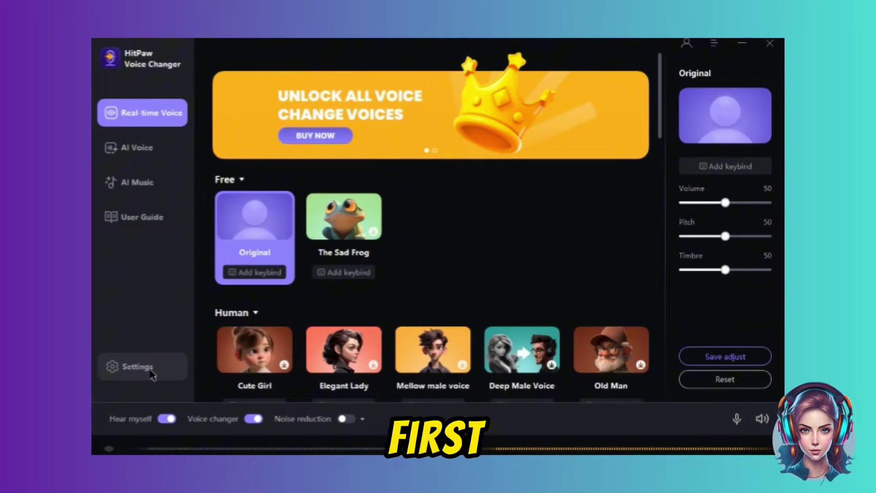
Step: Detect audio devices, choosing the internal microphone as input and speakers/headphones as output
click(152, 373)
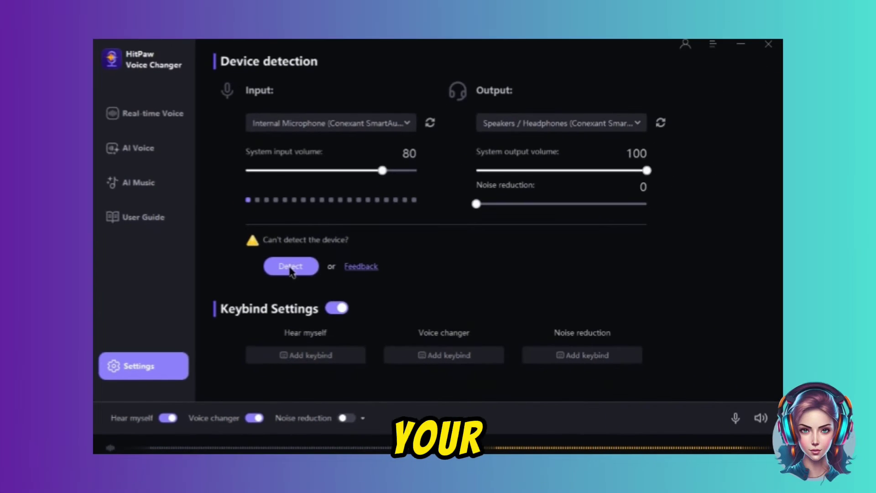
click(290, 267)
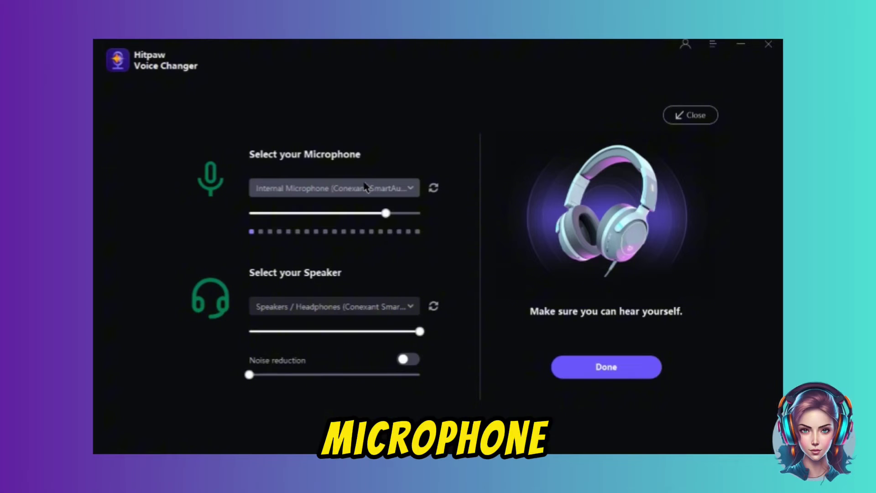
click(365, 187)
click(363, 207)
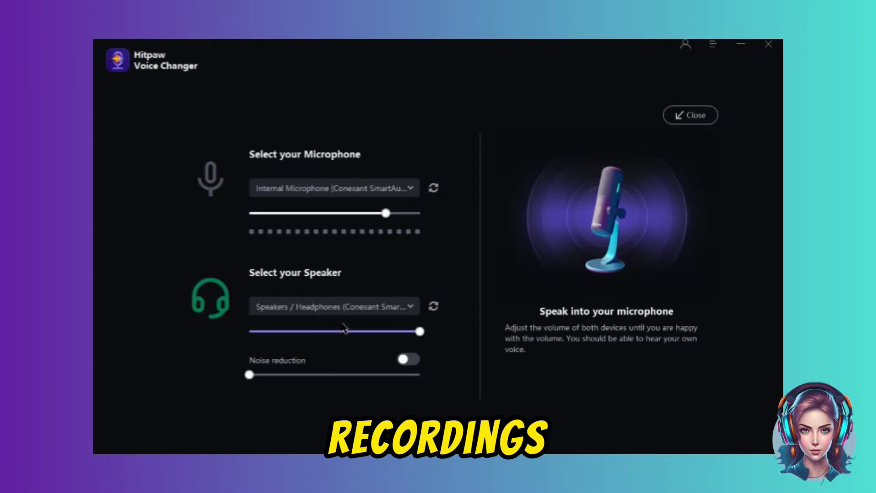
click(347, 312)
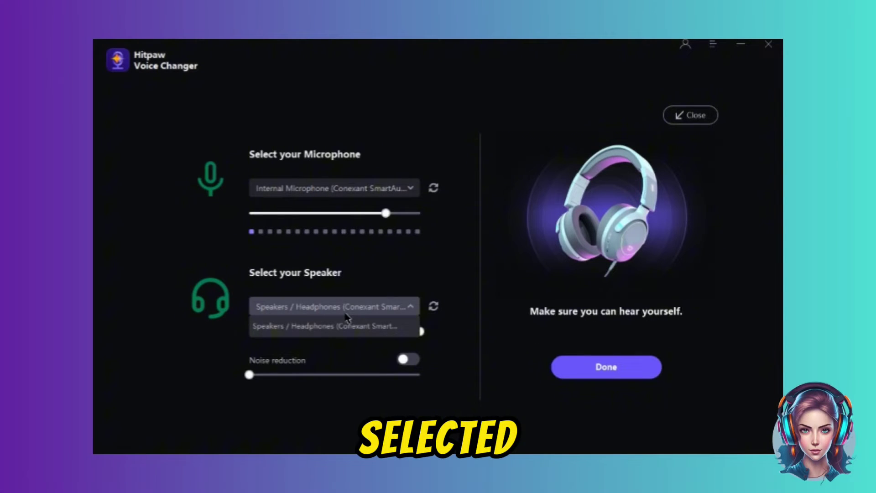
click(336, 331)
click(607, 367)
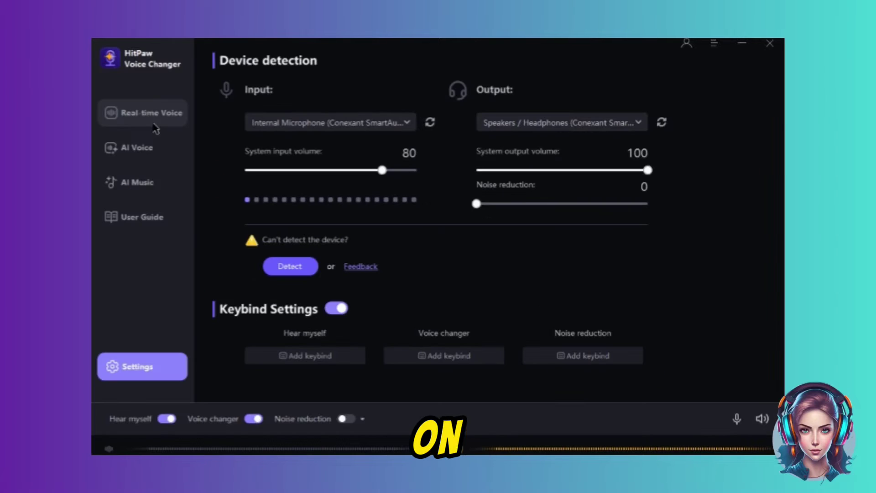
click(153, 122)
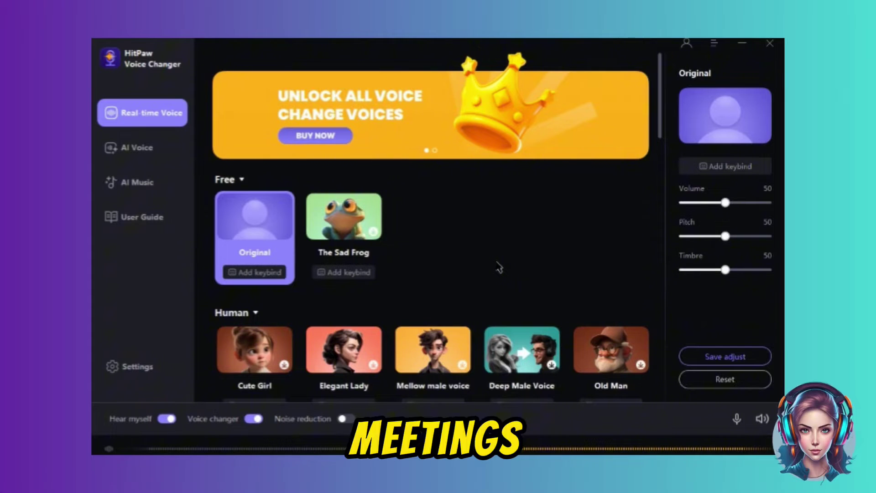
Step: Browse the real-time voice categories, turn Hear myself off and turn Noise reduction on
drag(659, 135, 708, 393)
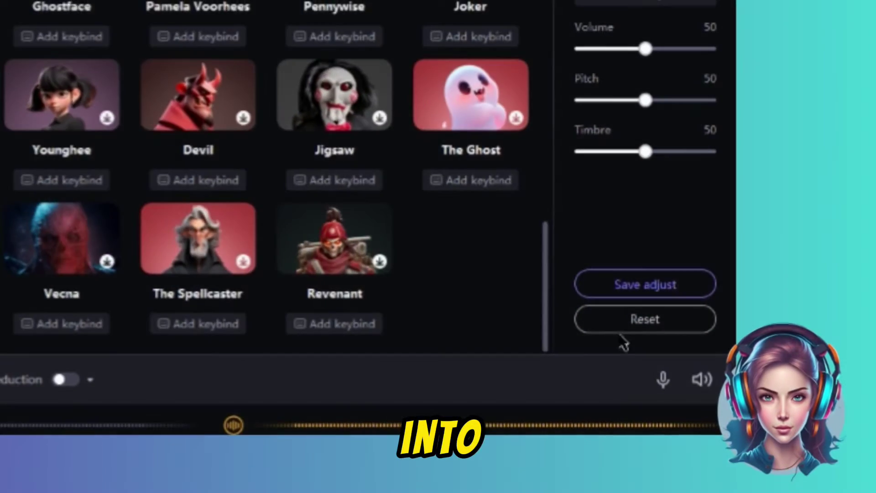
drag(603, 336, 615, 7)
drag(634, 66, 716, 137)
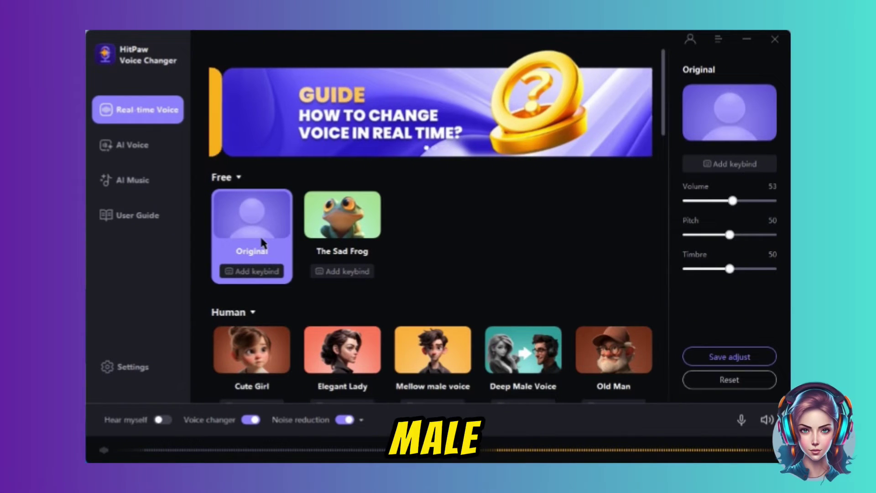
Step: Try the Deep Male Voice live, then switch back to the Original voice
scroll(518, 266, down, 2)
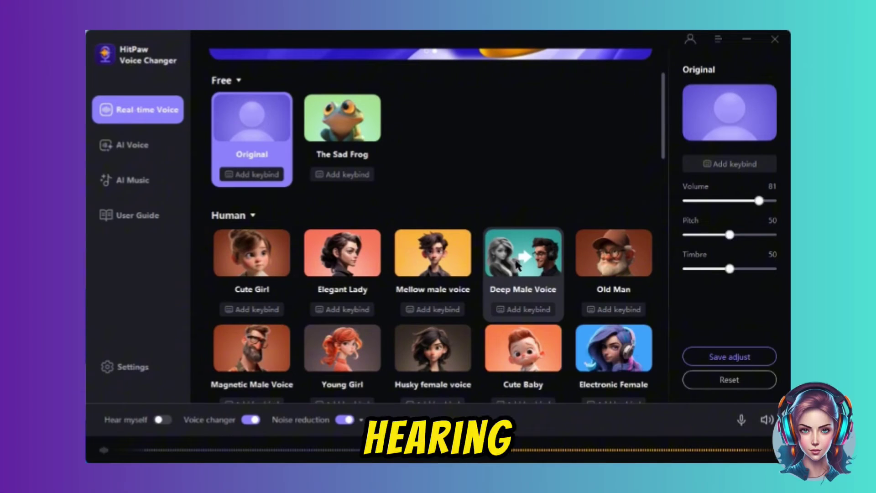
click(517, 266)
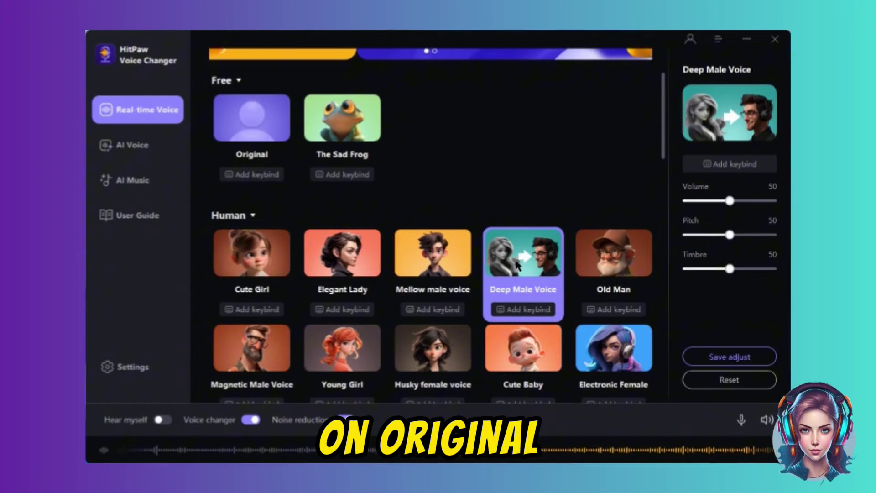
click(262, 145)
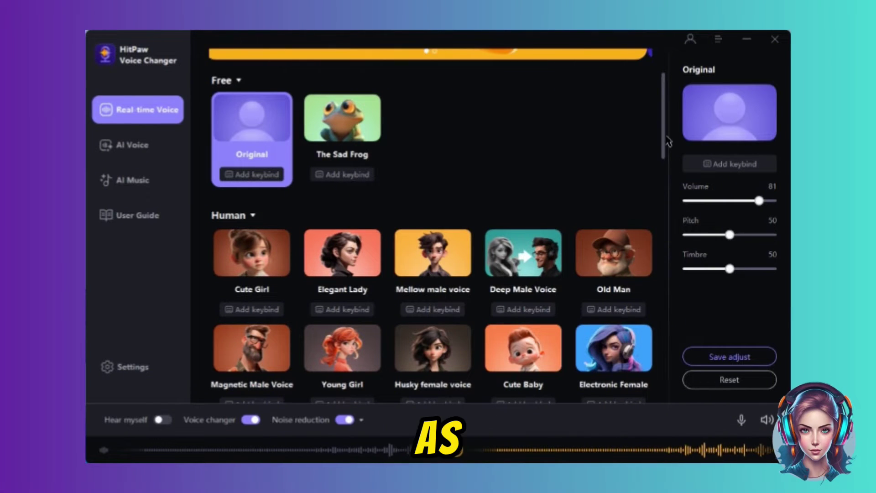
Step: Scroll to the Horror voices and try Chucky, then Joker
scroll(593, 137, down, 5)
scroll(578, 156, up, 3)
scroll(578, 156, down, 10)
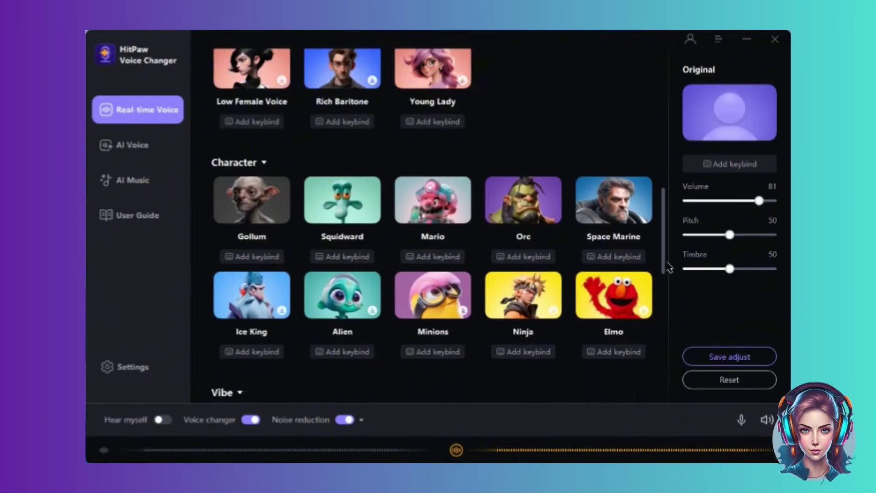
scroll(677, 321, down, 5)
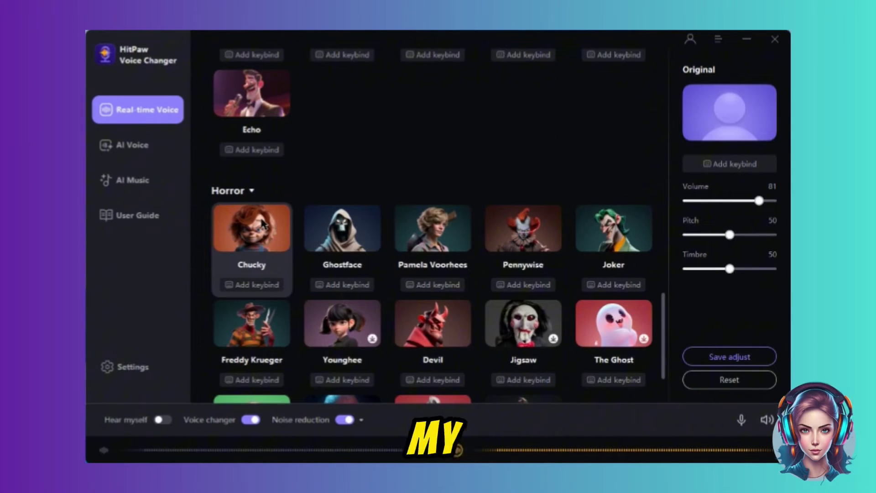
click(263, 224)
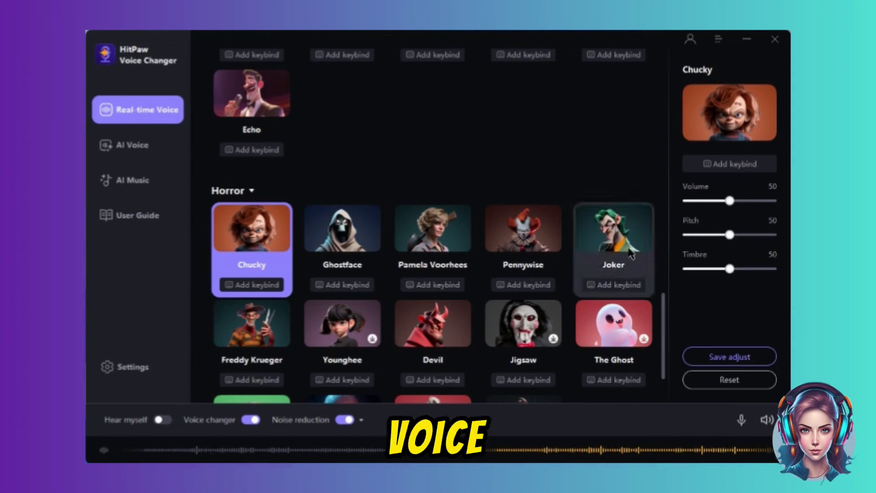
click(631, 254)
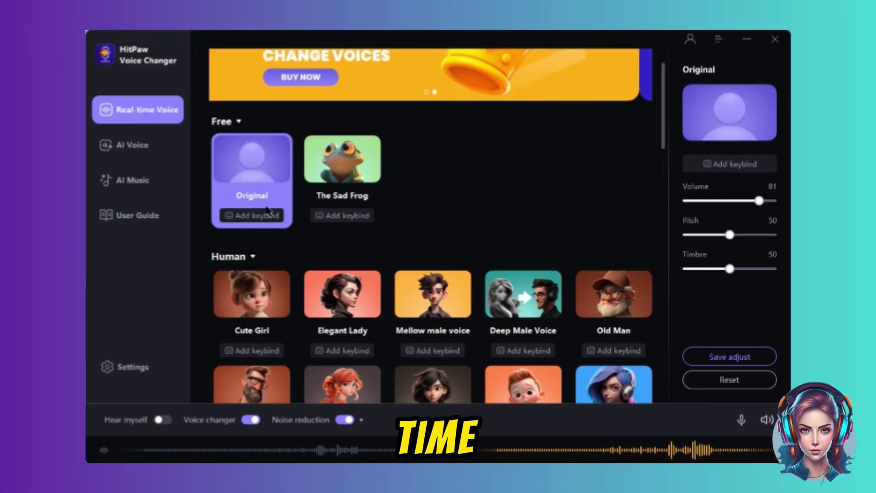
Step: Assign keybind o to the Original voice and keybind d to Deep Male Voice
click(266, 217)
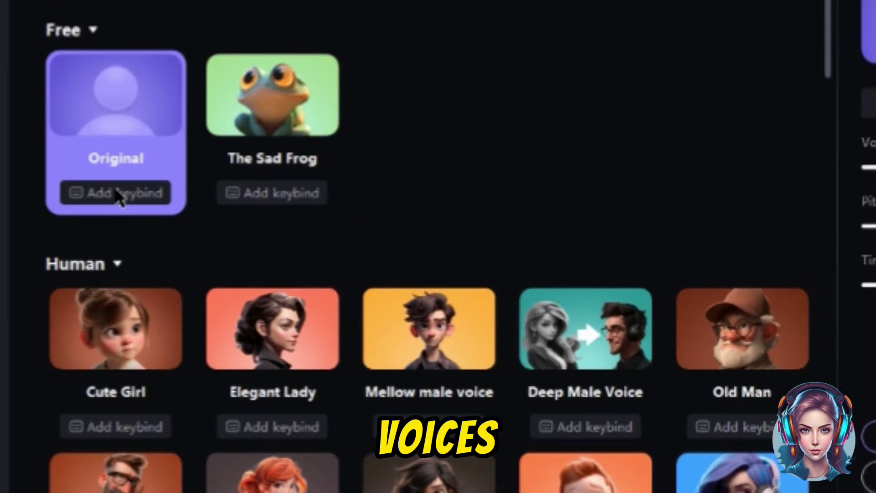
click(120, 197)
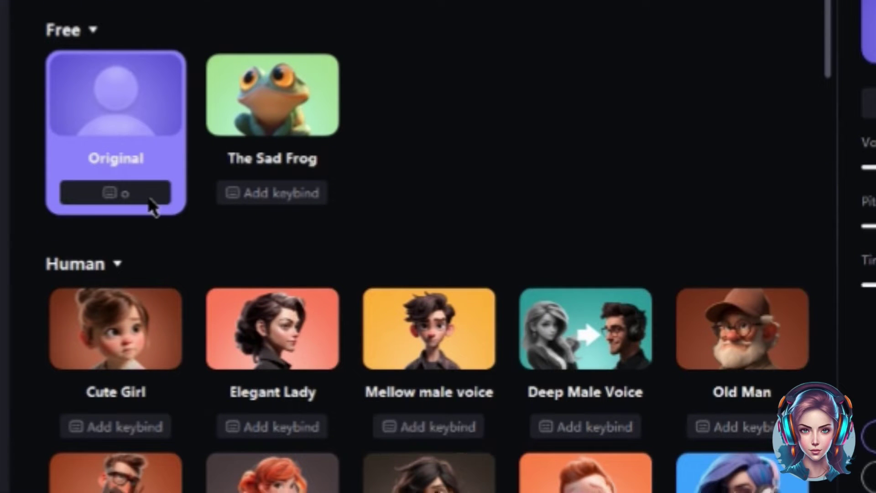
click(601, 434)
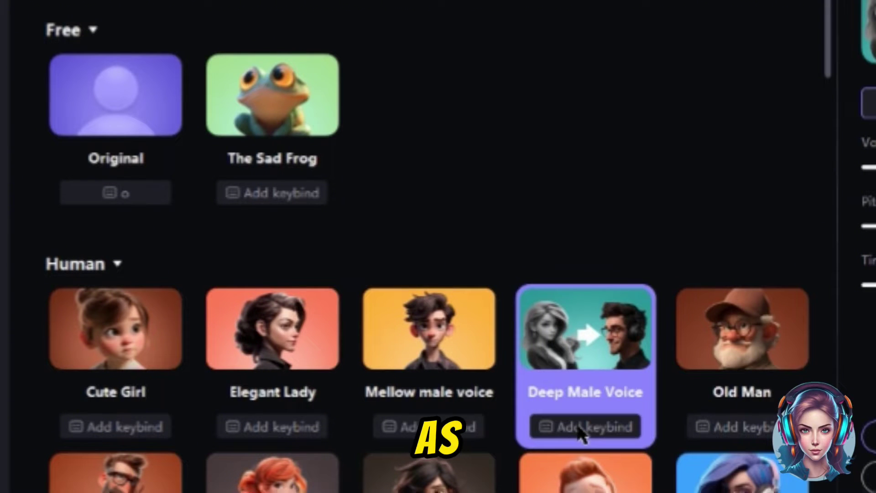
click(579, 431)
key(d)
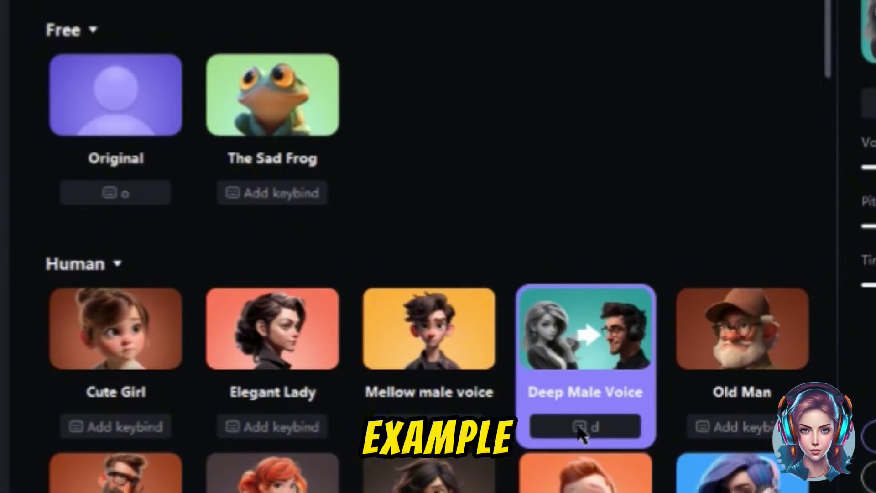
Step: Switch between Original and Deep Male Voice using the o and d keybinds
key(o)
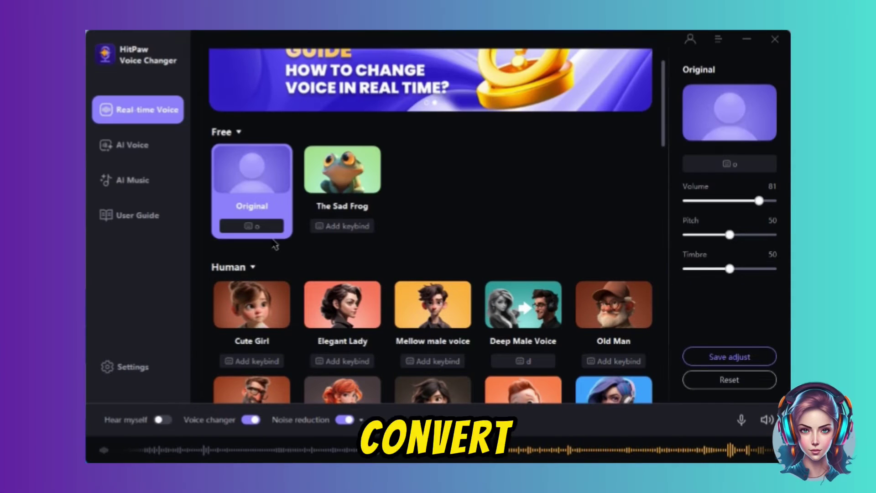
scroll(274, 244, down, 3)
key(d)
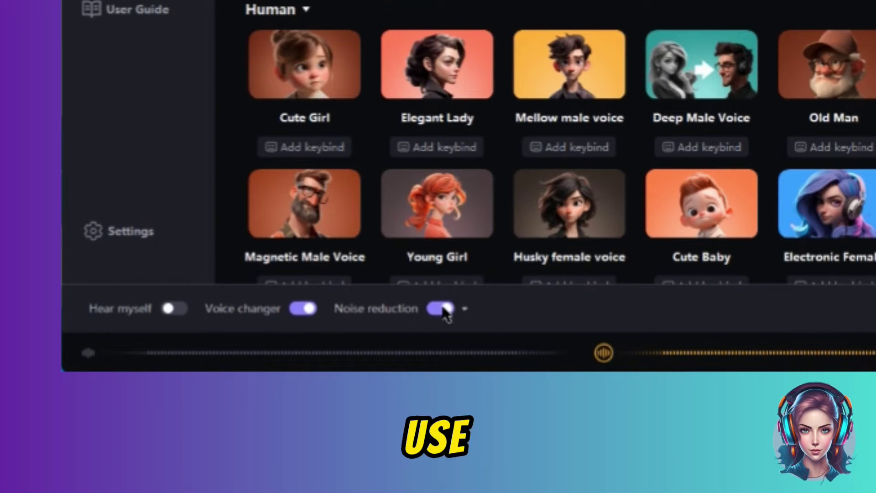
Step: Adjust the noise reduction strength and set the real-time voice volume to 81
click(466, 310)
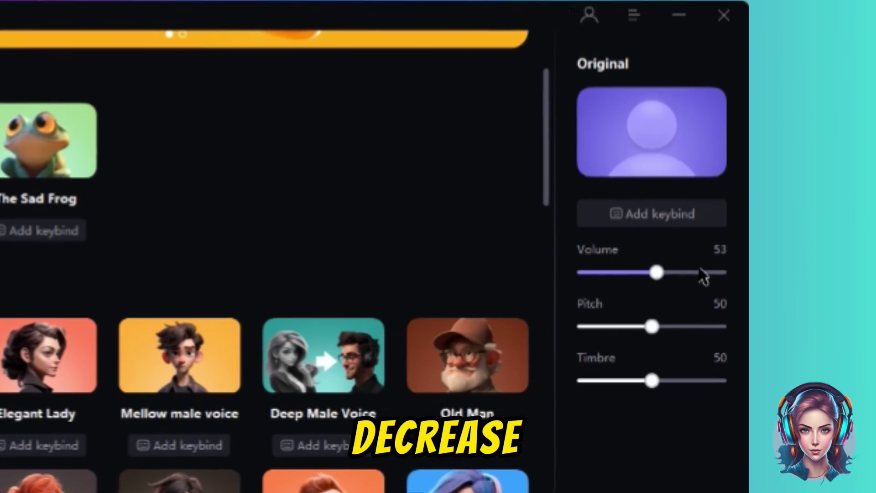
click(772, 198)
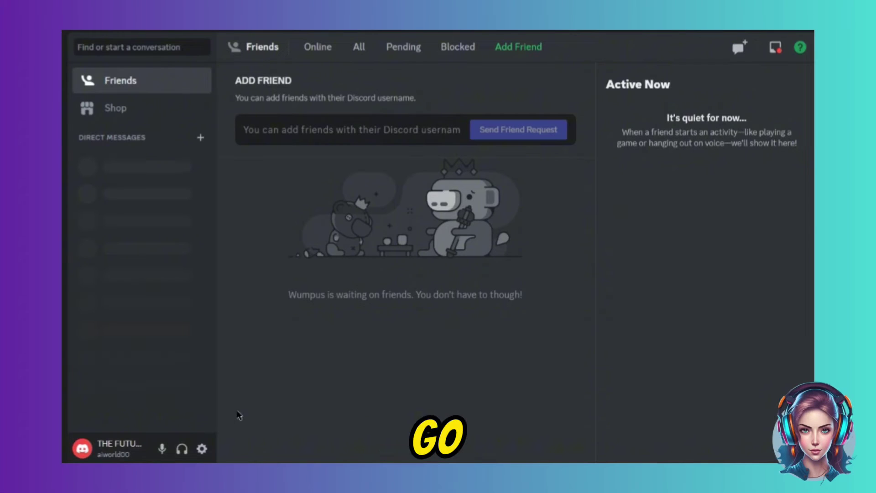
Step: In Discord's Voice & Video settings, choose HitPaw Virtual Audio Input as the input device
click(202, 449)
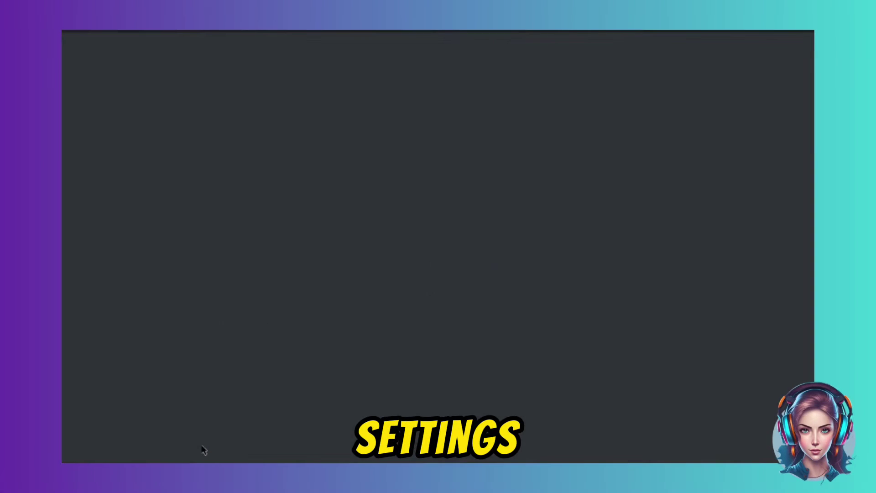
scroll(170, 283, down, 3)
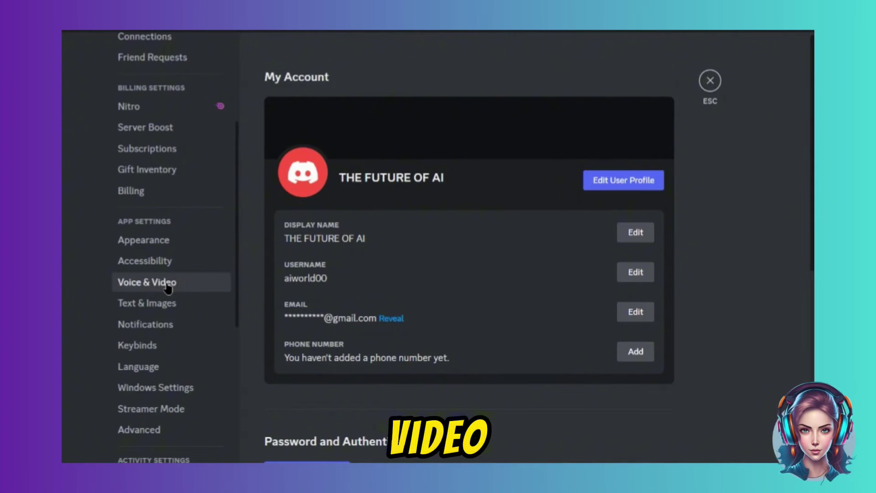
click(168, 287)
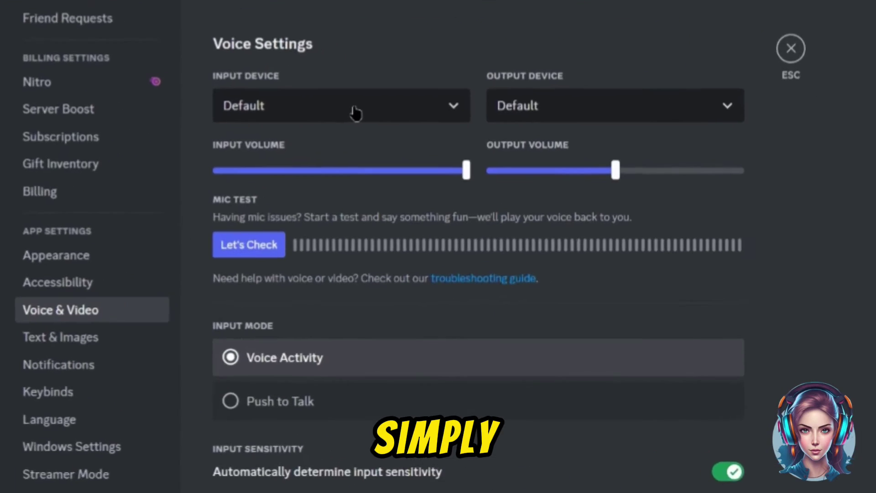
click(368, 128)
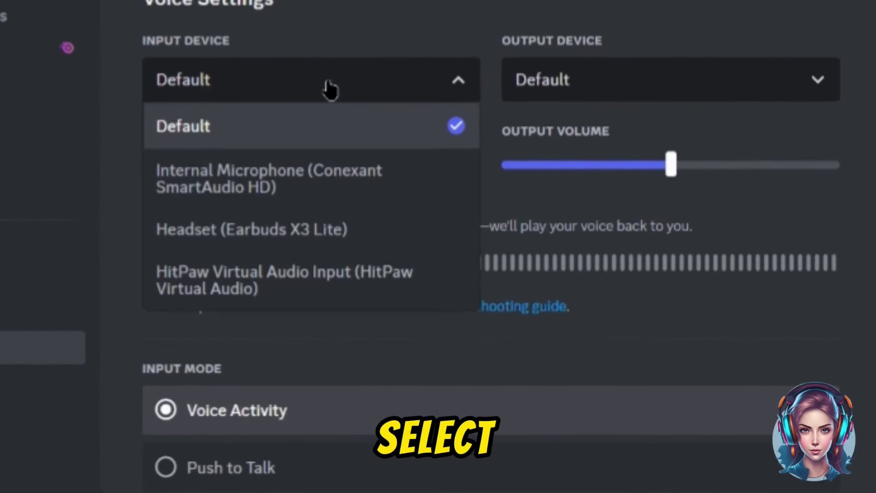
click(286, 280)
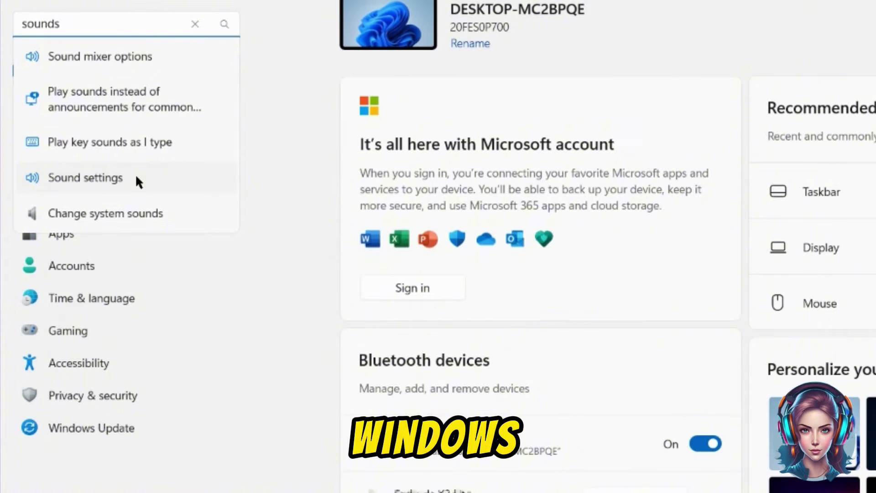
Step: In Windows Sound settings, select HitPaw Virtual Audio Input as input and set volume to 48
click(136, 178)
scroll(593, 274, down, 3)
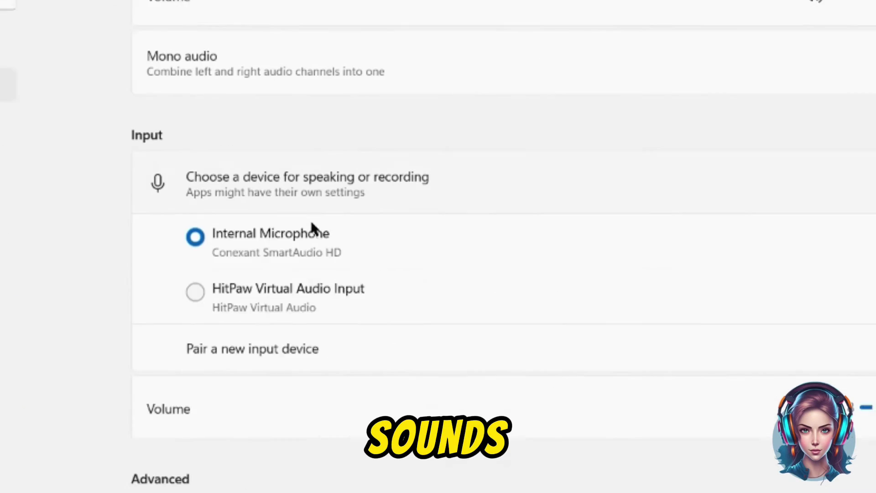
click(250, 305)
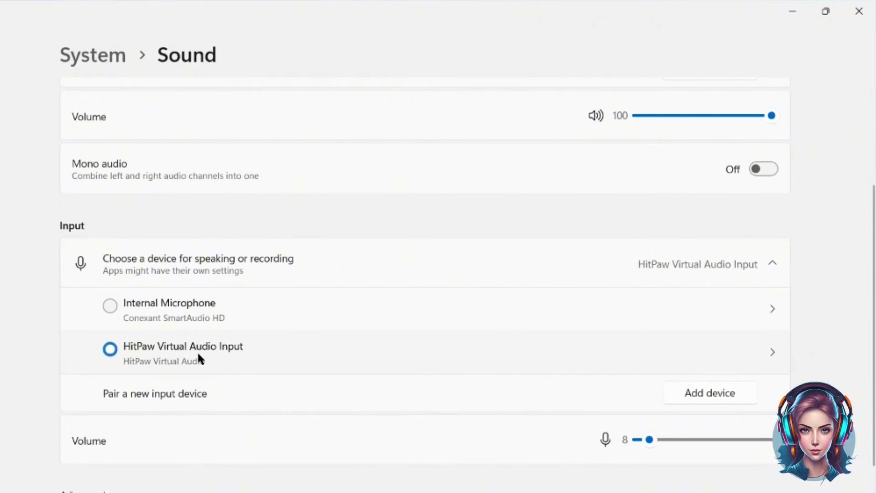
click(701, 440)
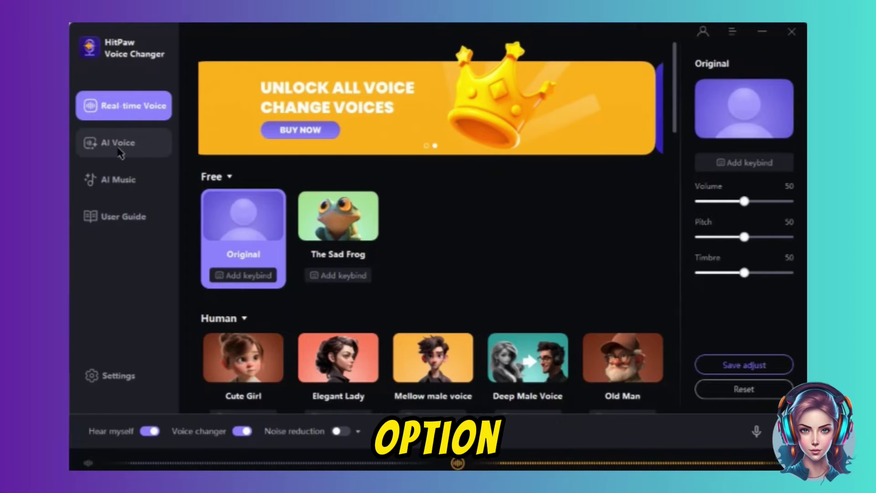
Step: On the AI Voice page, preview the Elon Musk, Barack Obama, Homer Simpson and SpongeBob samples
click(126, 150)
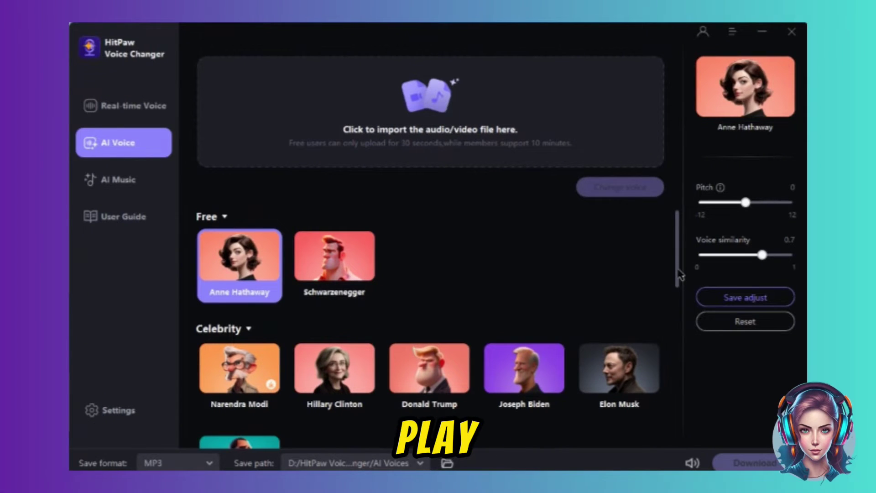
scroll(679, 275, down, 2)
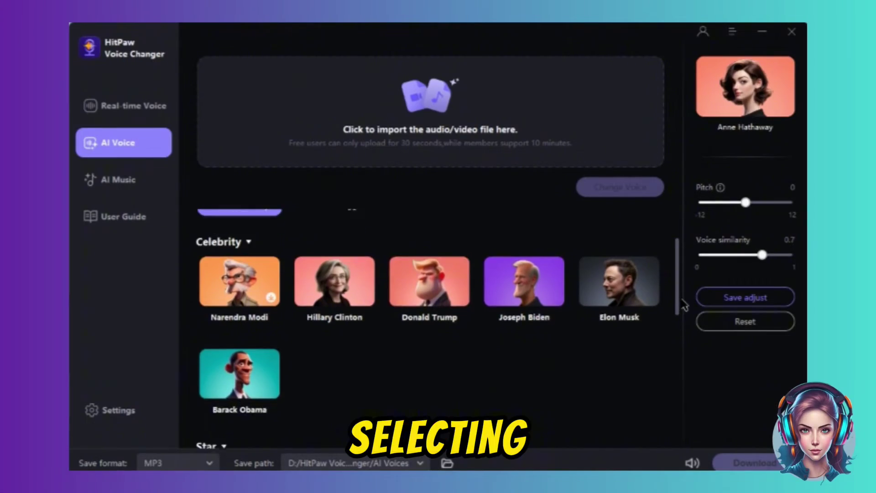
click(616, 296)
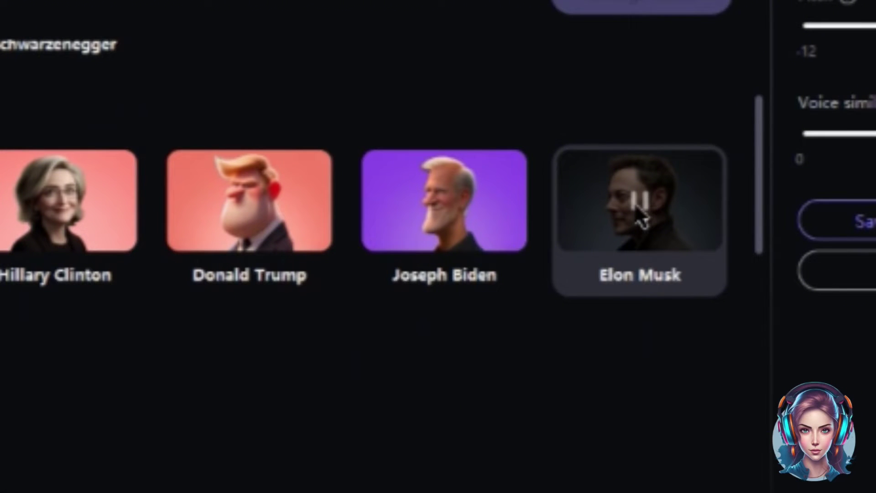
click(250, 320)
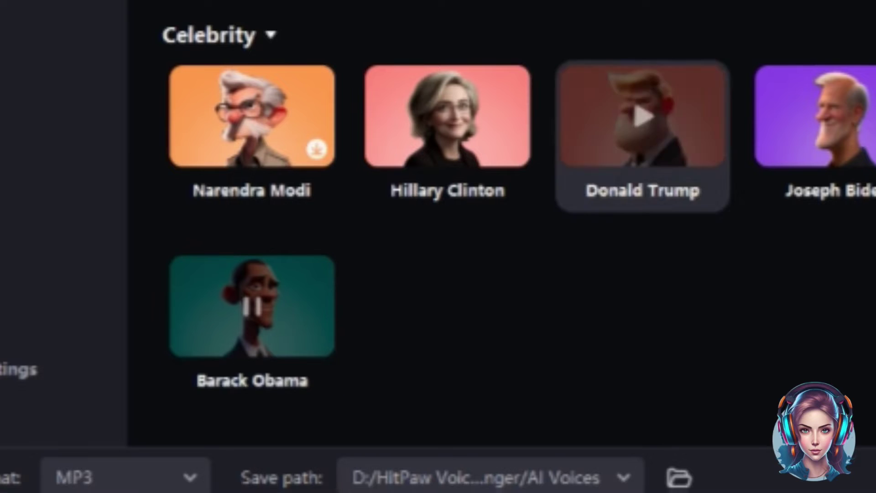
scroll(502, 228, down, 5)
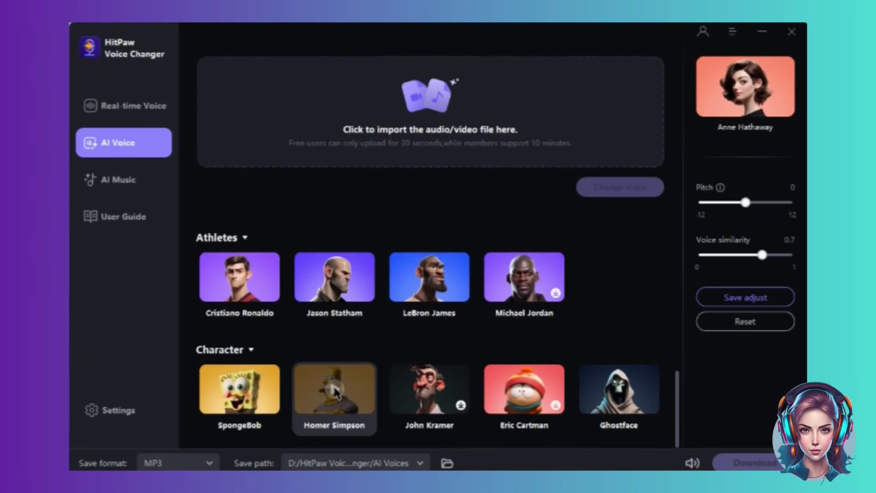
click(449, 433)
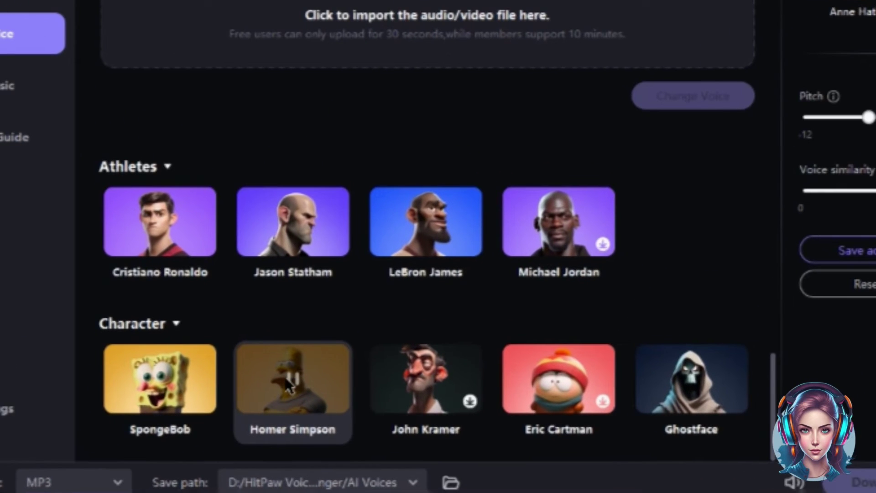
click(167, 382)
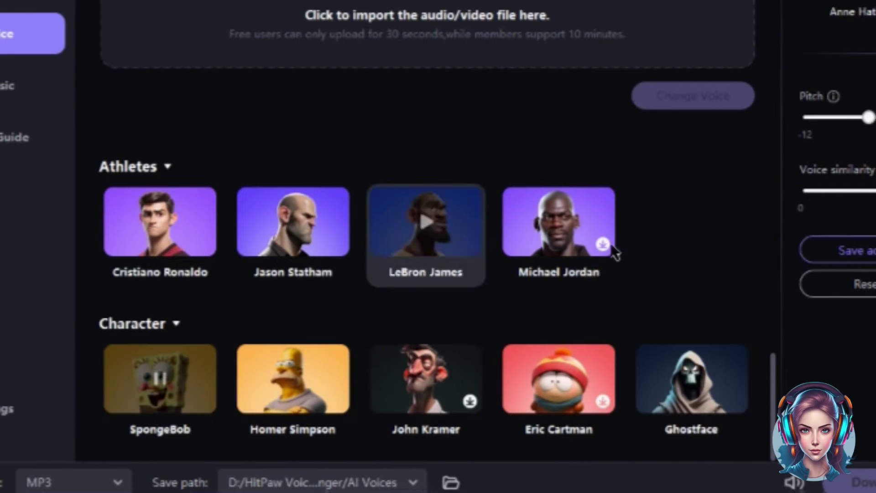
scroll(685, 157, up, 10)
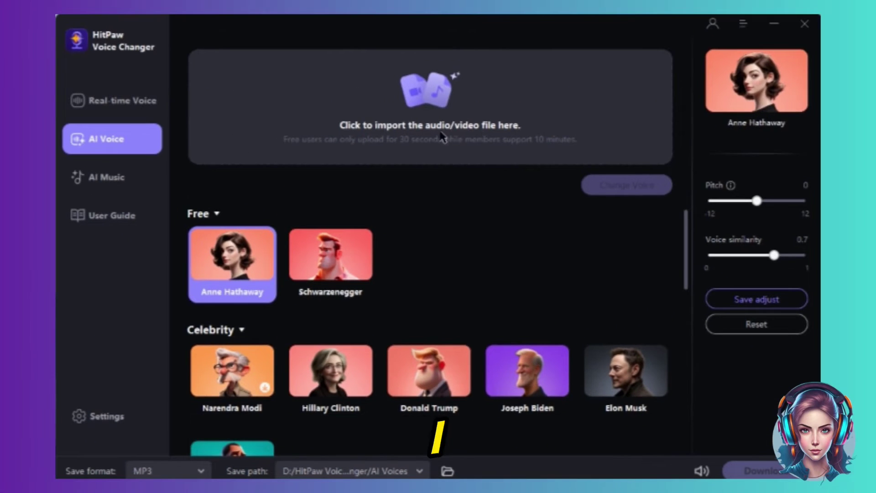
Step: Import the .ogg voice clip and convert it to Elon Musk at pitch -7, similarity 0.8
click(441, 125)
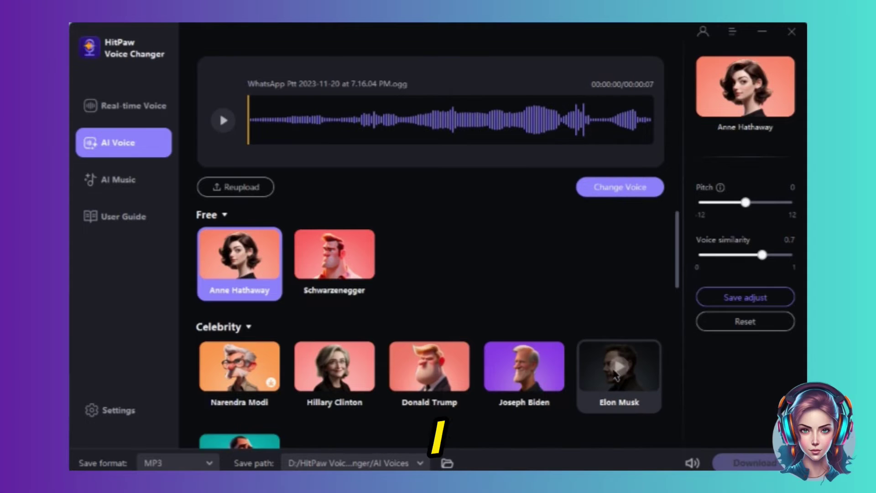
click(598, 383)
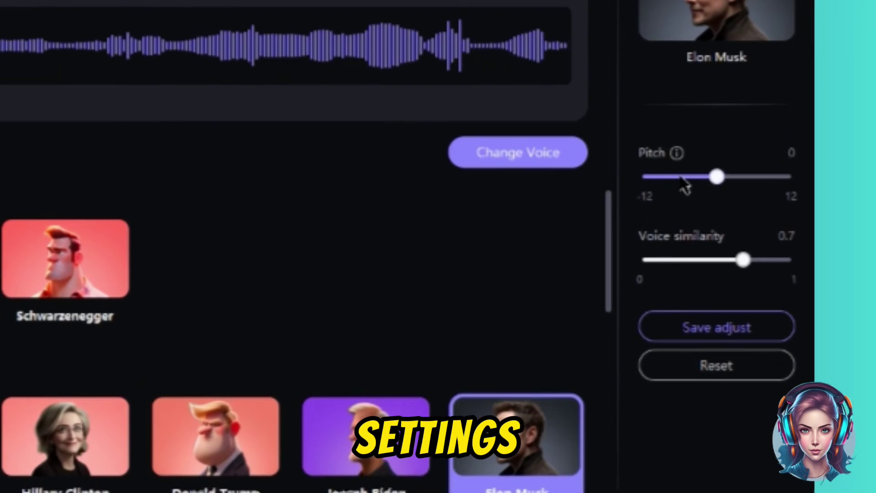
click(680, 178)
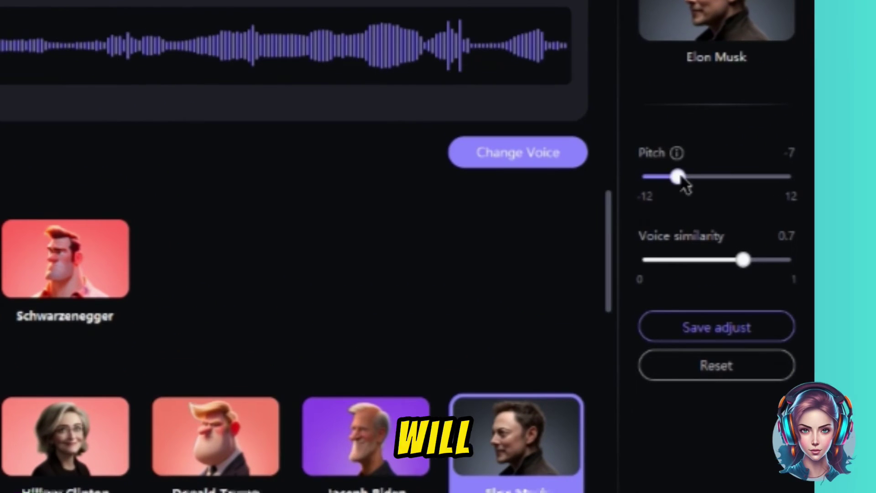
click(756, 261)
click(538, 159)
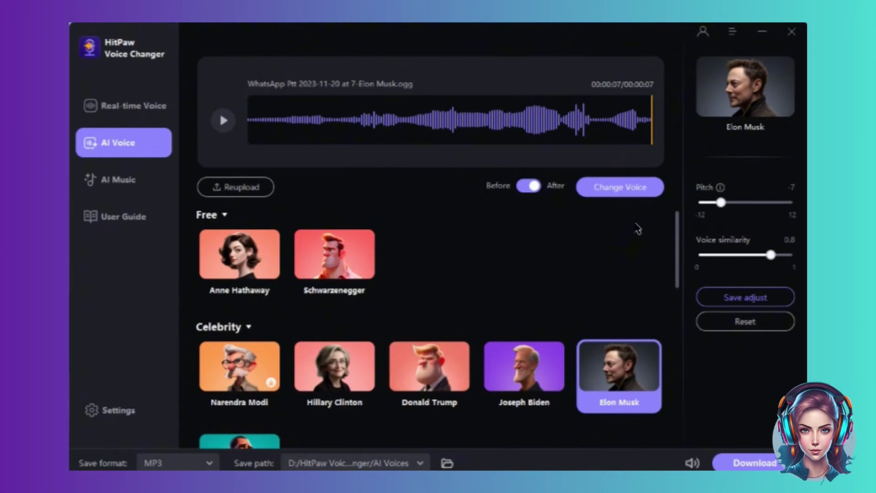
Step: Pick Lady Gaga, raise pitch to 2, and convert the WhatsApp clip to her voice
scroll(573, 268, down, 10)
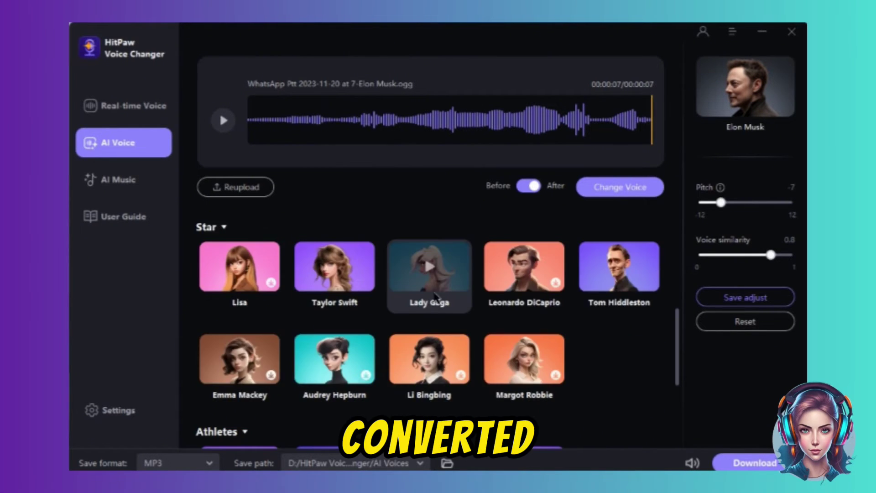
click(420, 286)
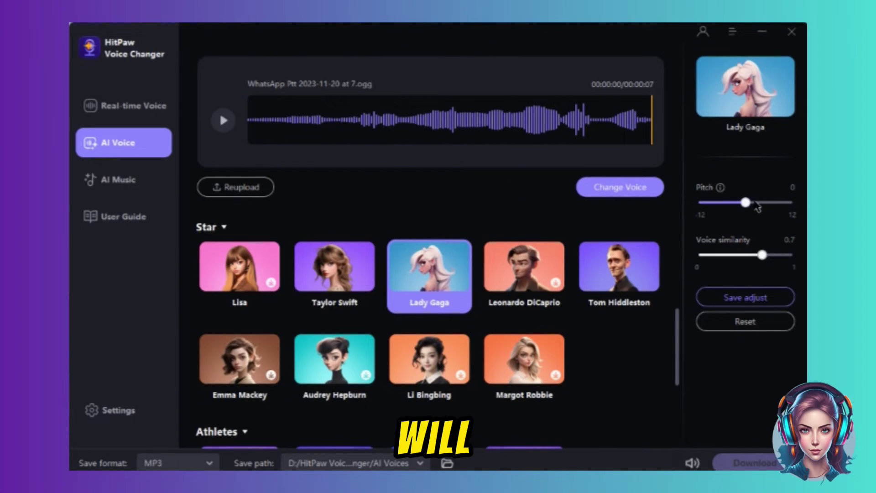
drag(745, 202, 753, 202)
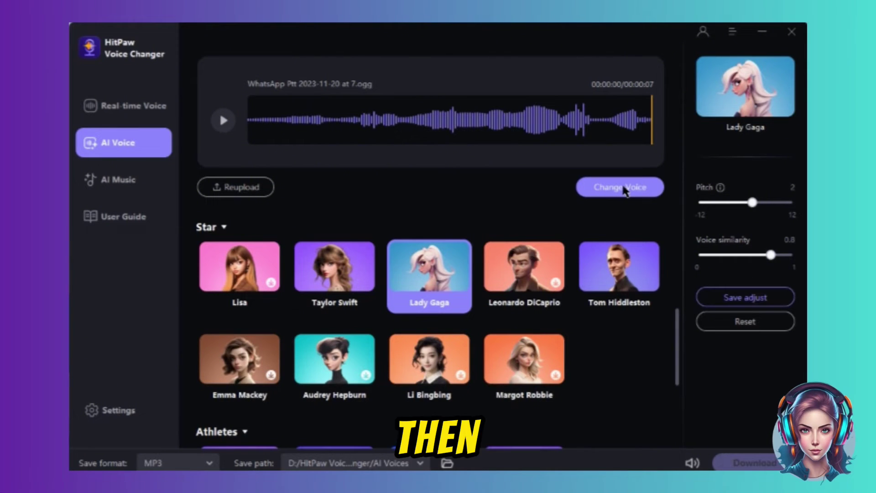
click(625, 191)
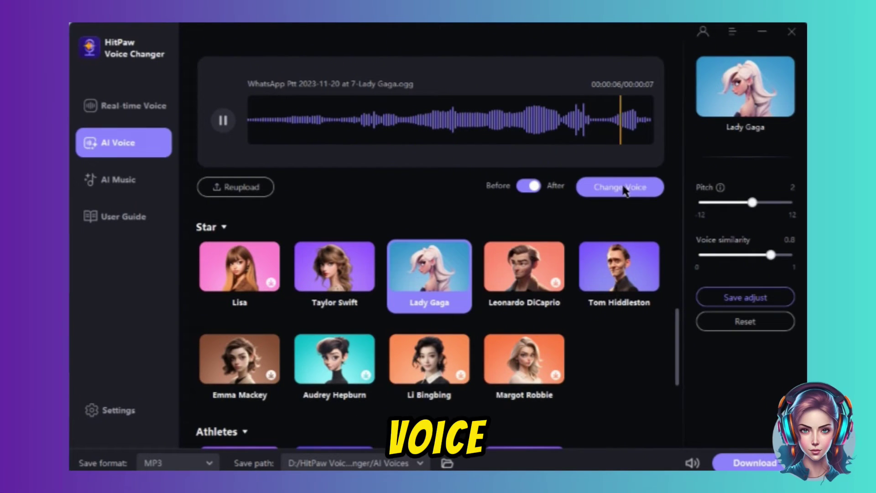
scroll(683, 426, down, 4)
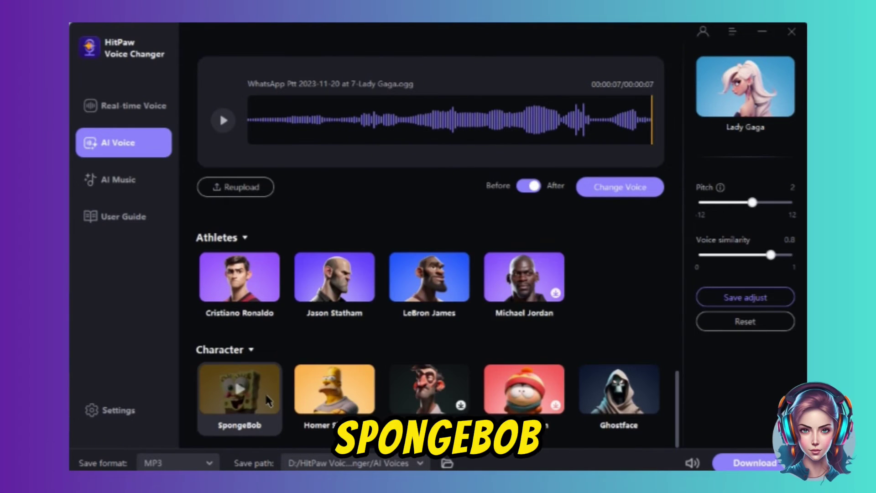
Step: Convert the clip to SpongeBob's voice and download it in MP3 format
click(254, 398)
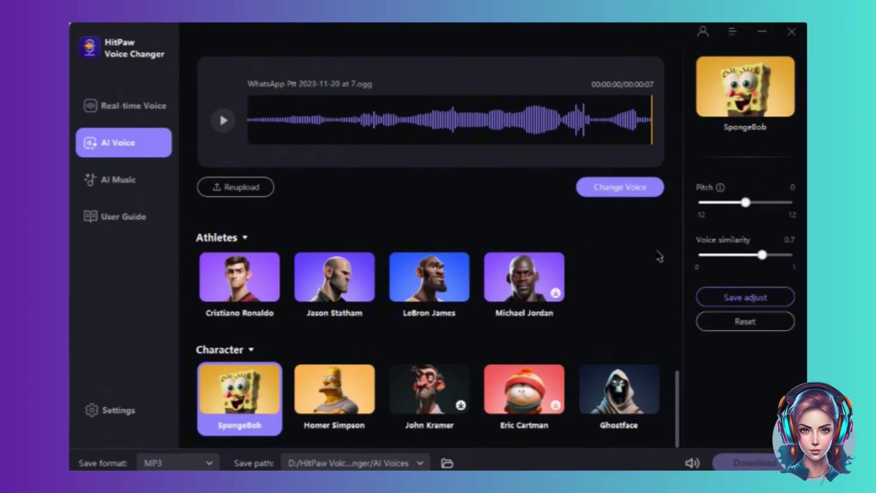
click(650, 192)
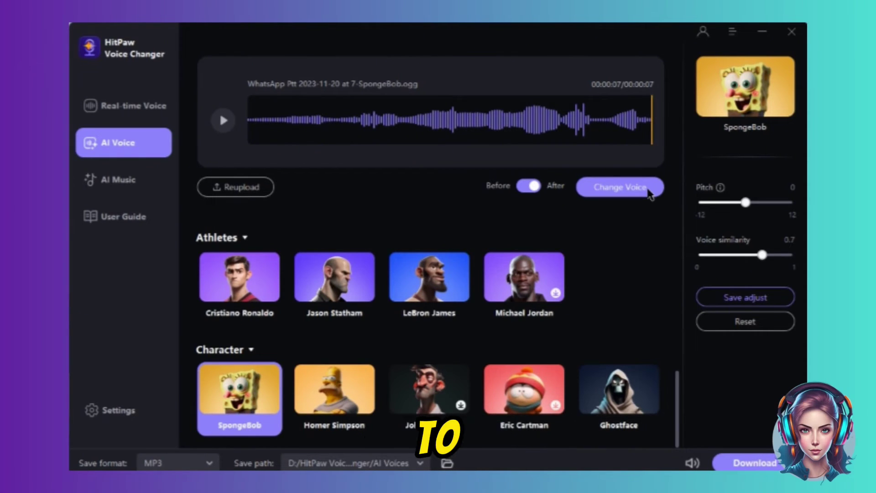
click(185, 462)
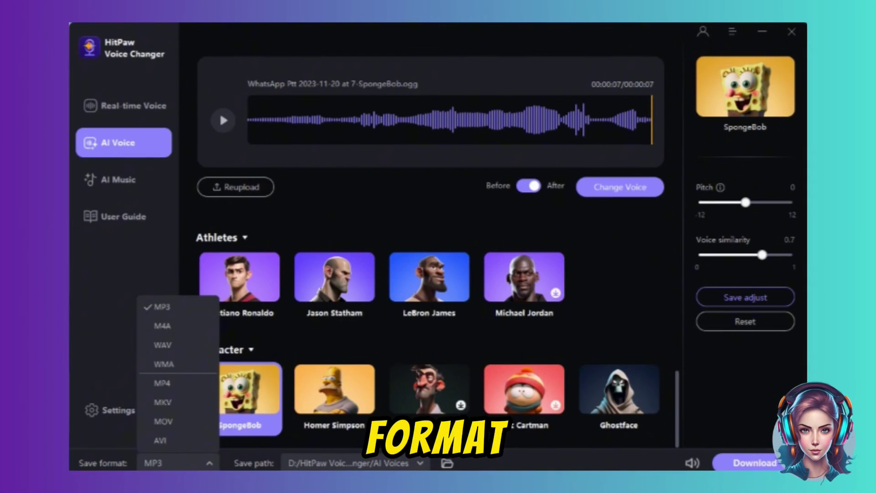
click(168, 228)
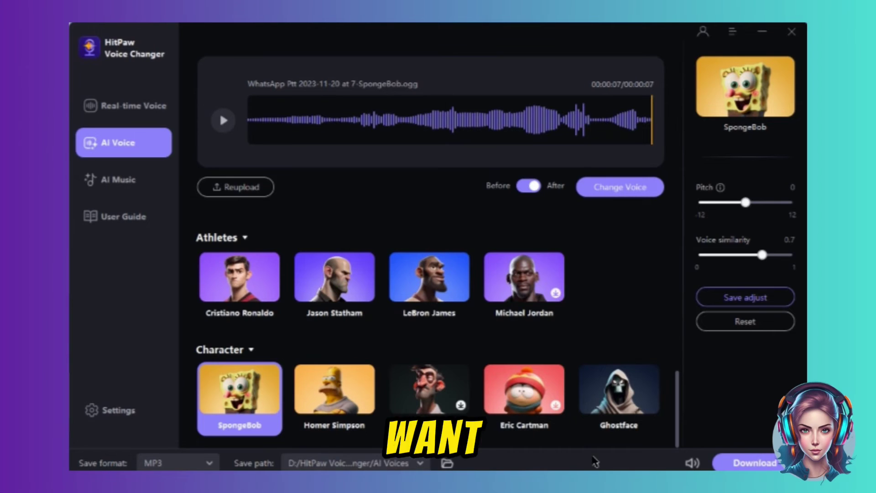
click(753, 463)
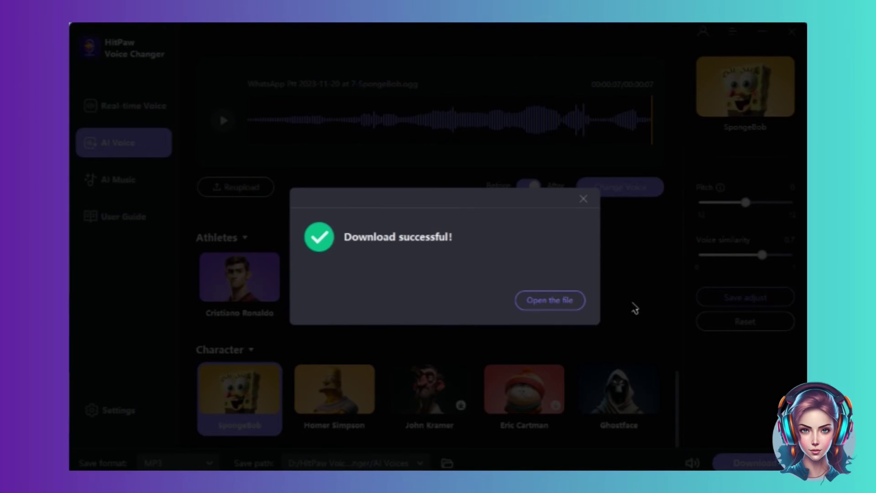
click(584, 200)
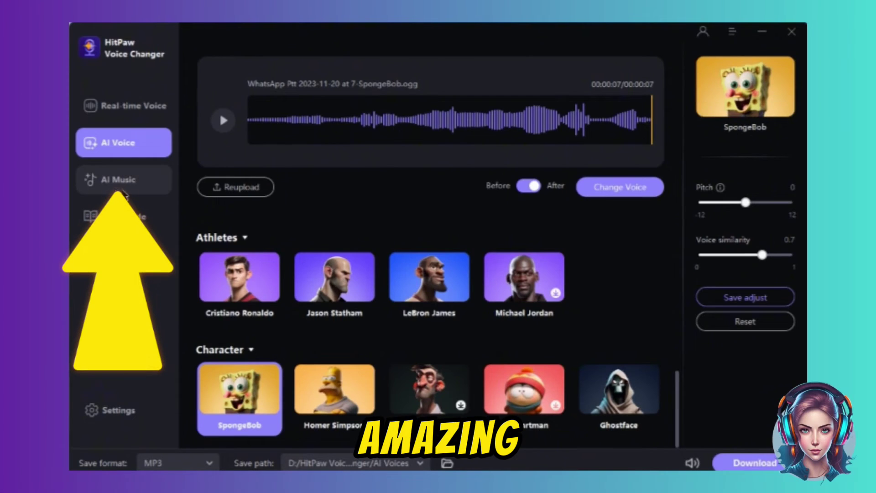
Step: Enter the AI Music prompt 'A haunted house horror creepy music'
click(120, 182)
click(249, 90)
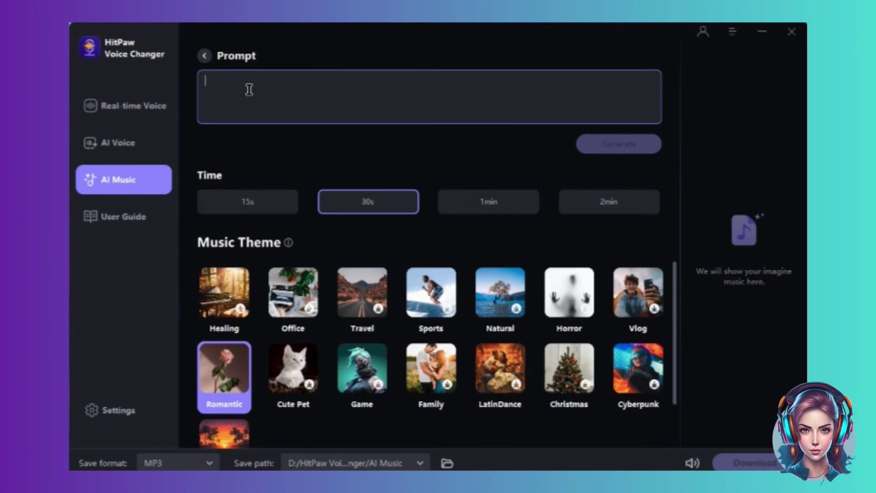
text(A haunted )
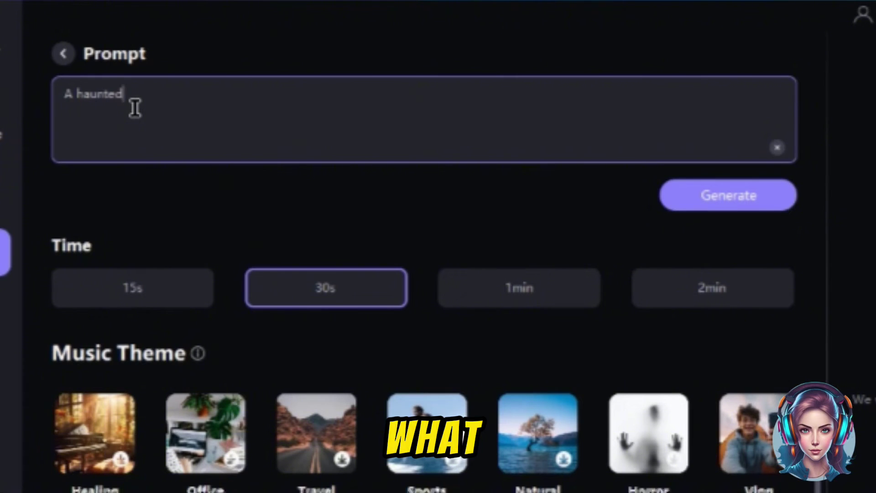
text(house)
text( horror cre)
key(BackSpace)
text(r m)
key(BackSpace)
text(creepy)
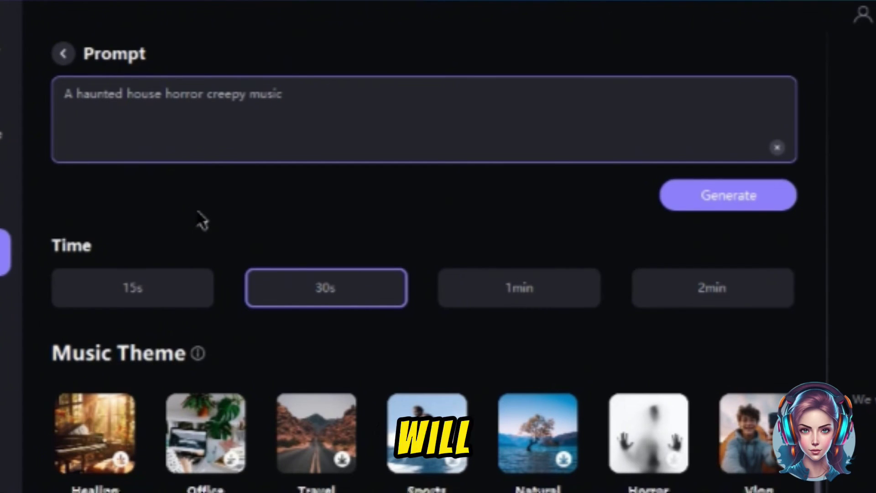
Step: Set the music length to 15s and choose the Horror theme
click(122, 292)
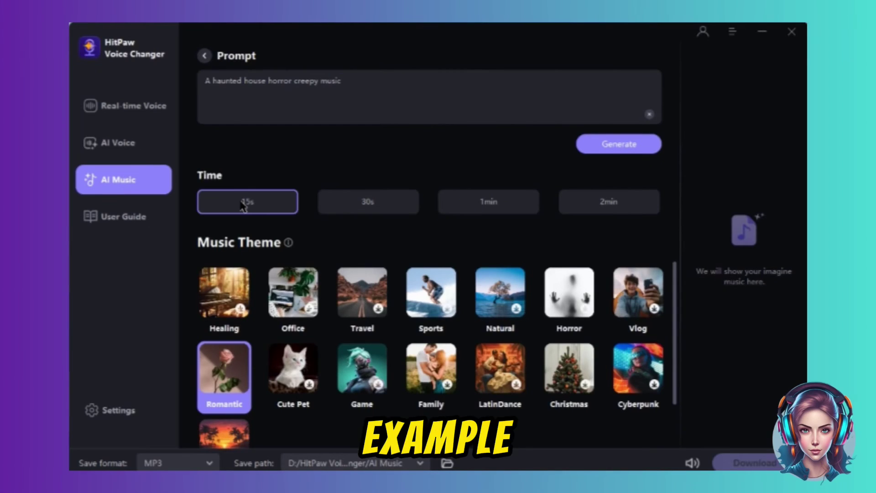
click(574, 299)
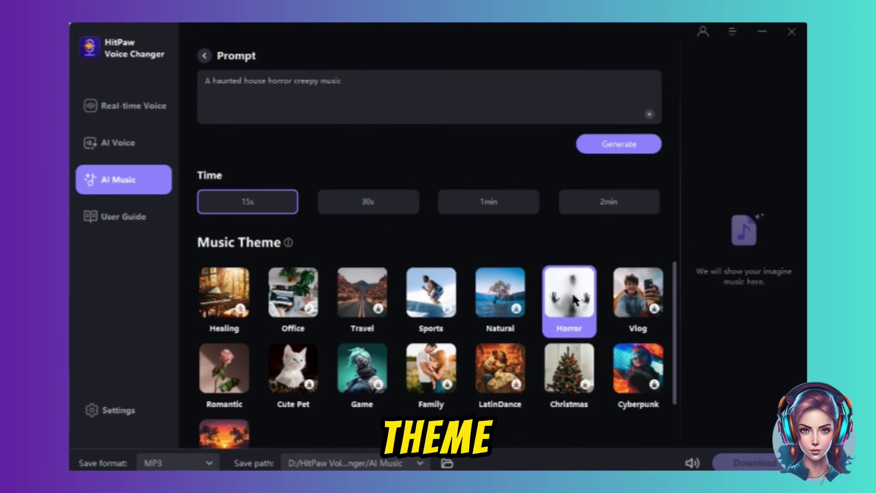
mouse_move(574, 299)
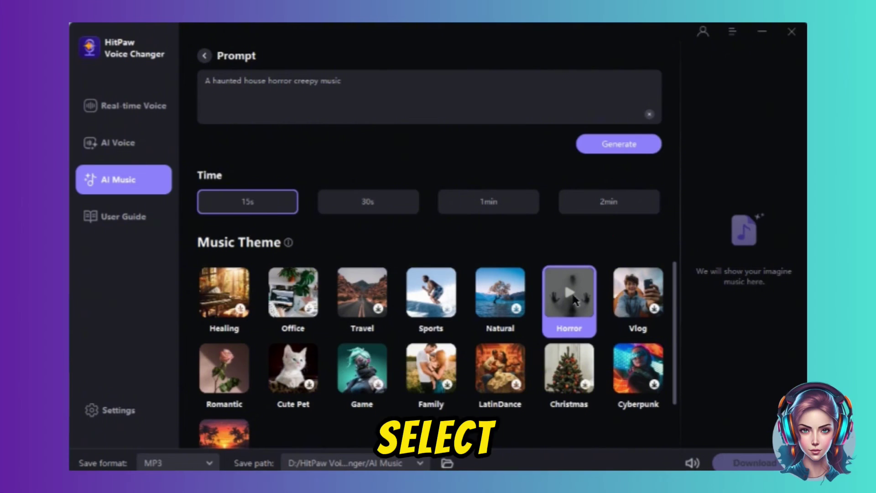
Step: Generate the 15-second Horror 1 track, preview it, and download it as MP3
click(637, 145)
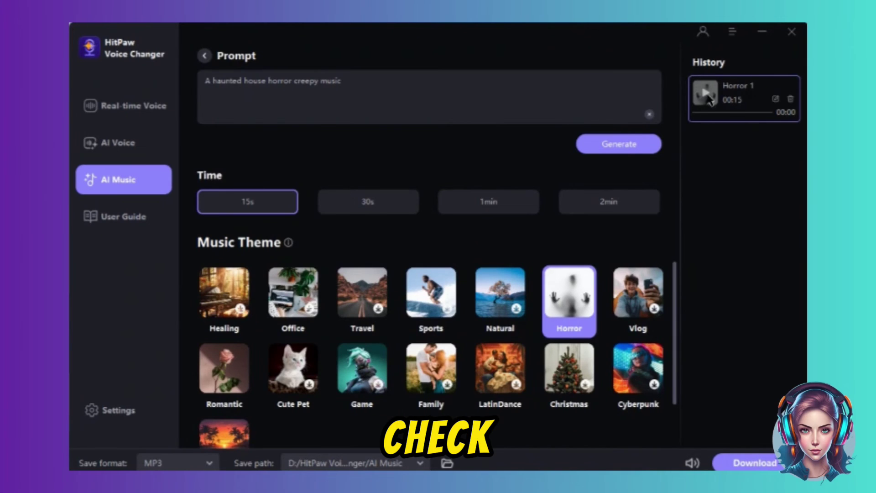
click(706, 94)
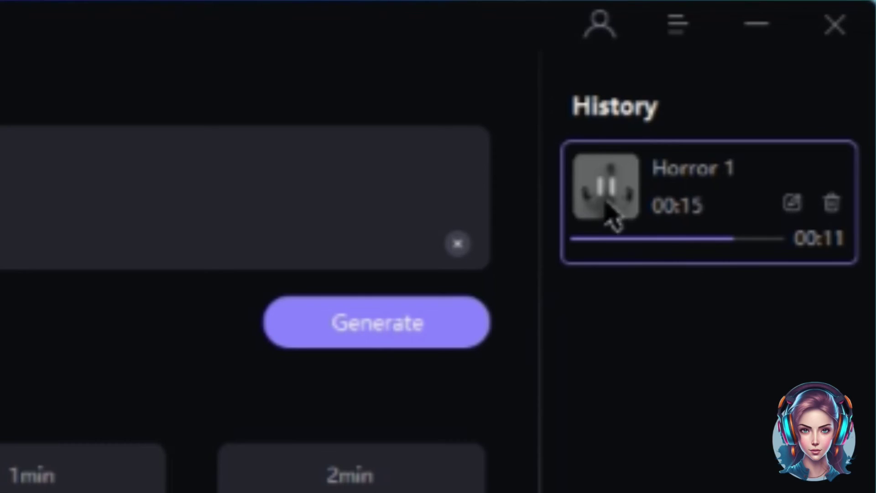
click(614, 184)
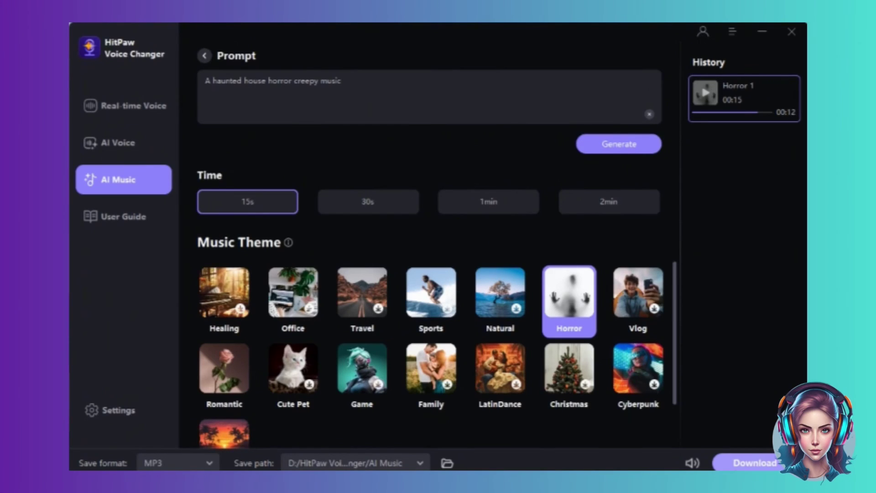
click(752, 462)
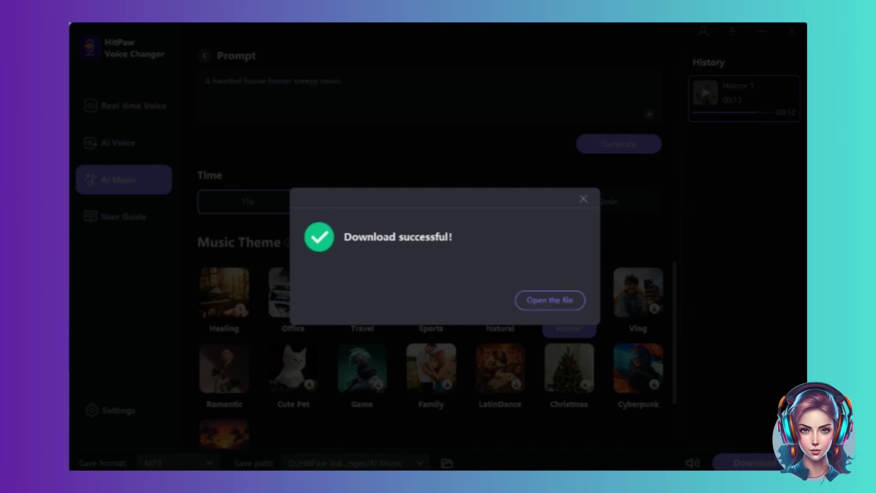
click(584, 199)
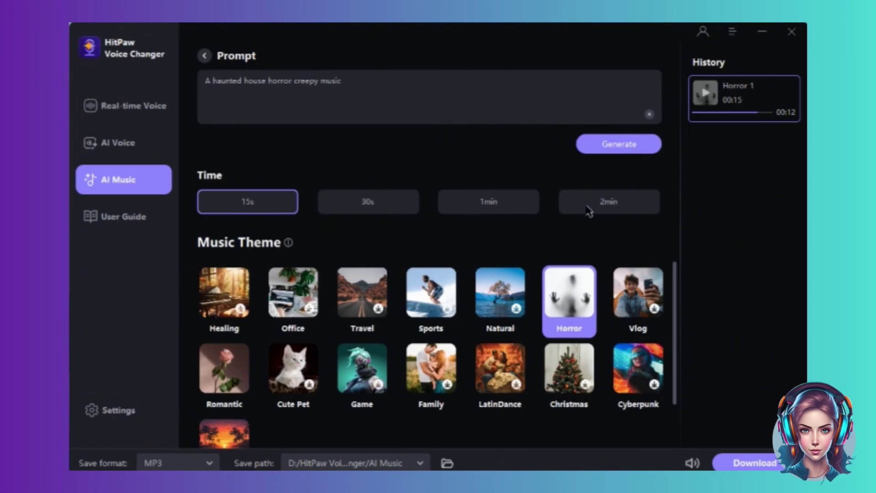
Step: Open the User Guide and view the Twitch and then STEAM setup instructions
click(130, 217)
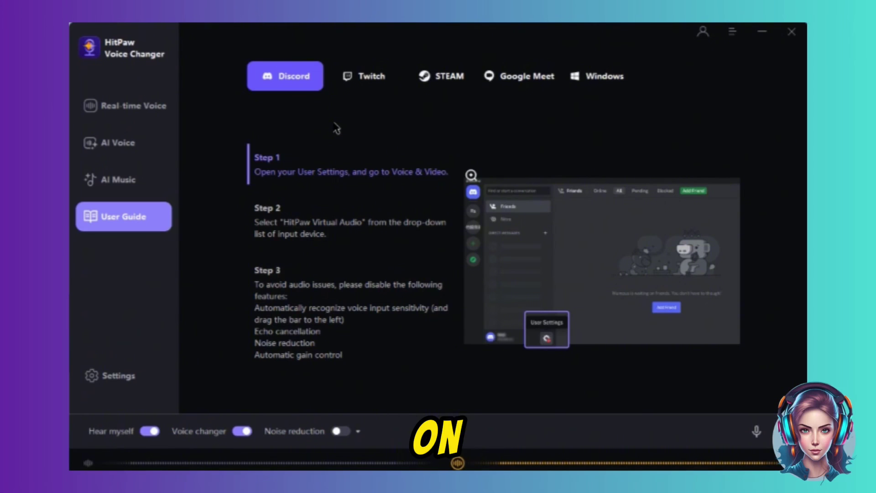
click(374, 79)
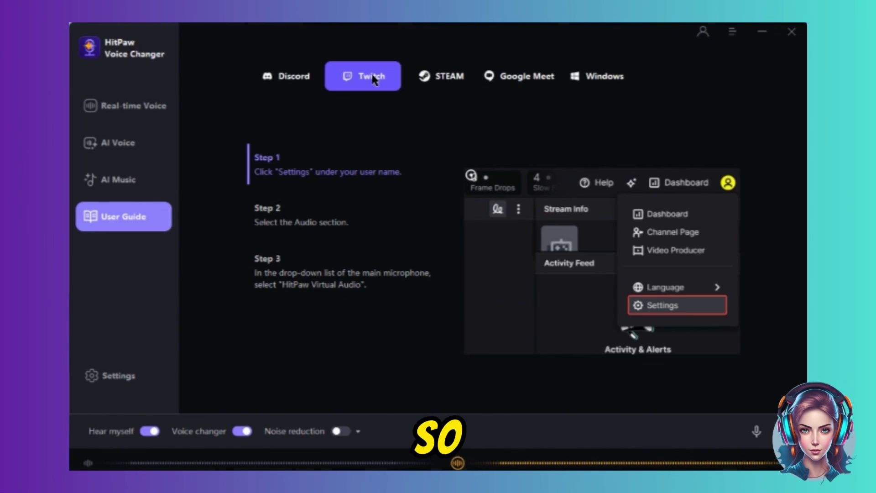
click(453, 77)
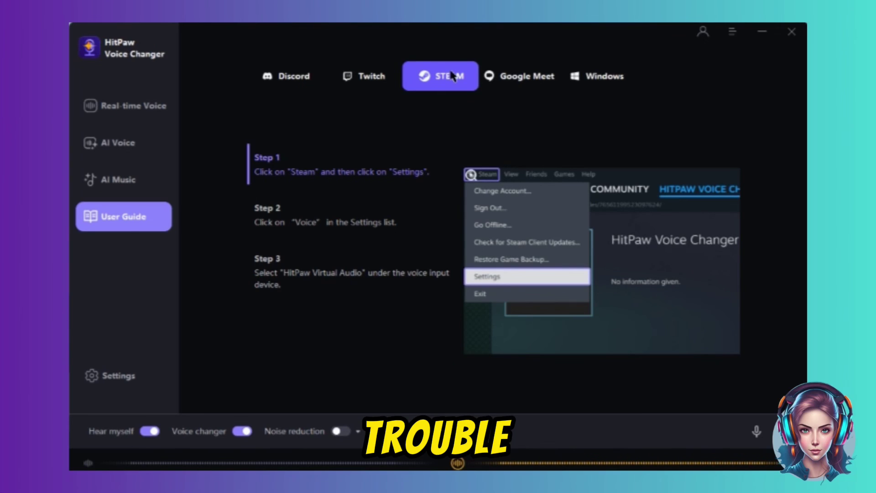